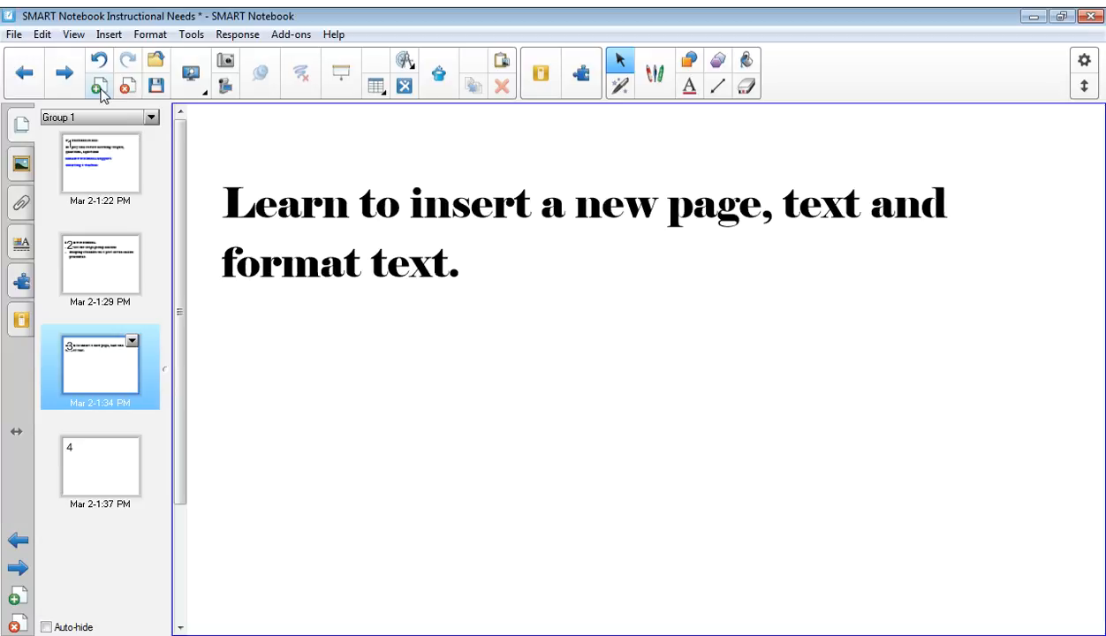
Insert a new blank page after page 3 and open it
click(98, 88)
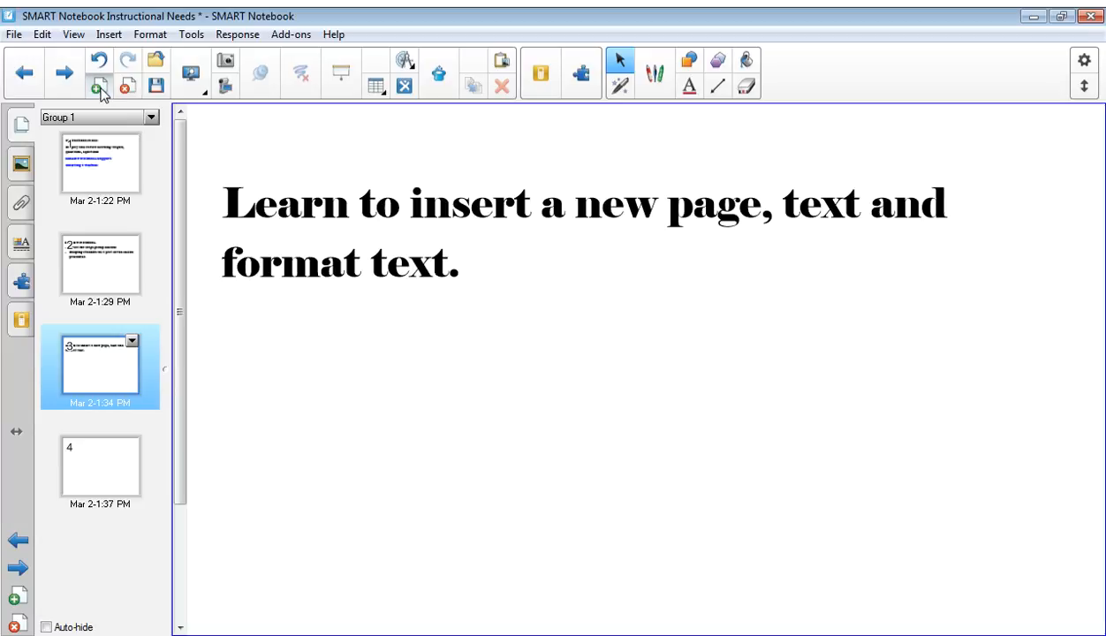
click(107, 367)
click(107, 464)
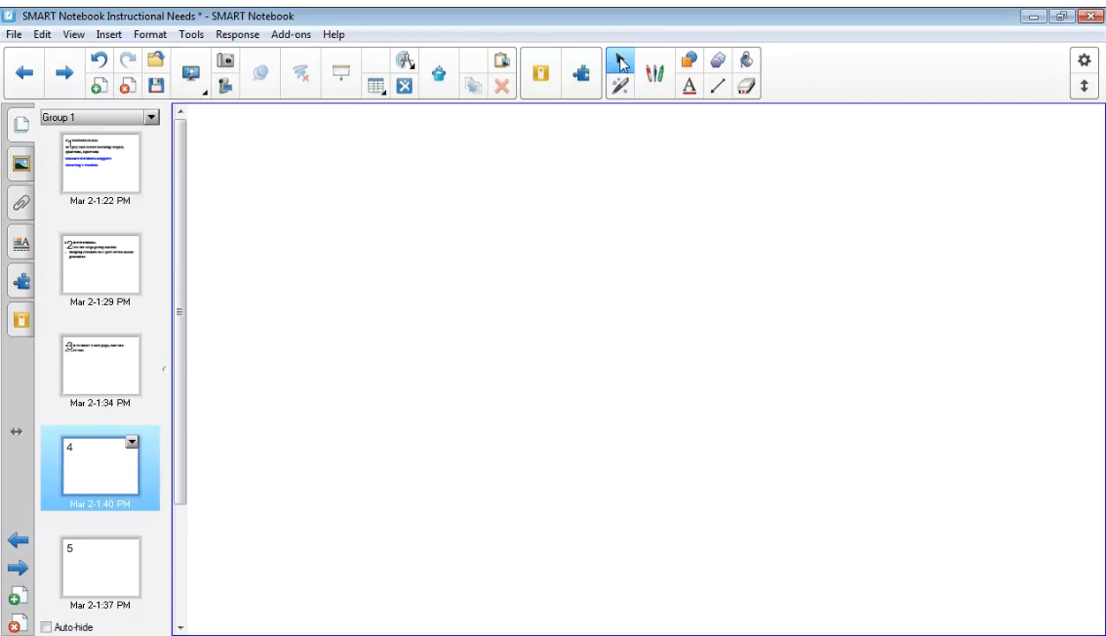
Activate the Text tool and view its color, font and paragraph properties before returning to the page thumbnails
click(689, 87)
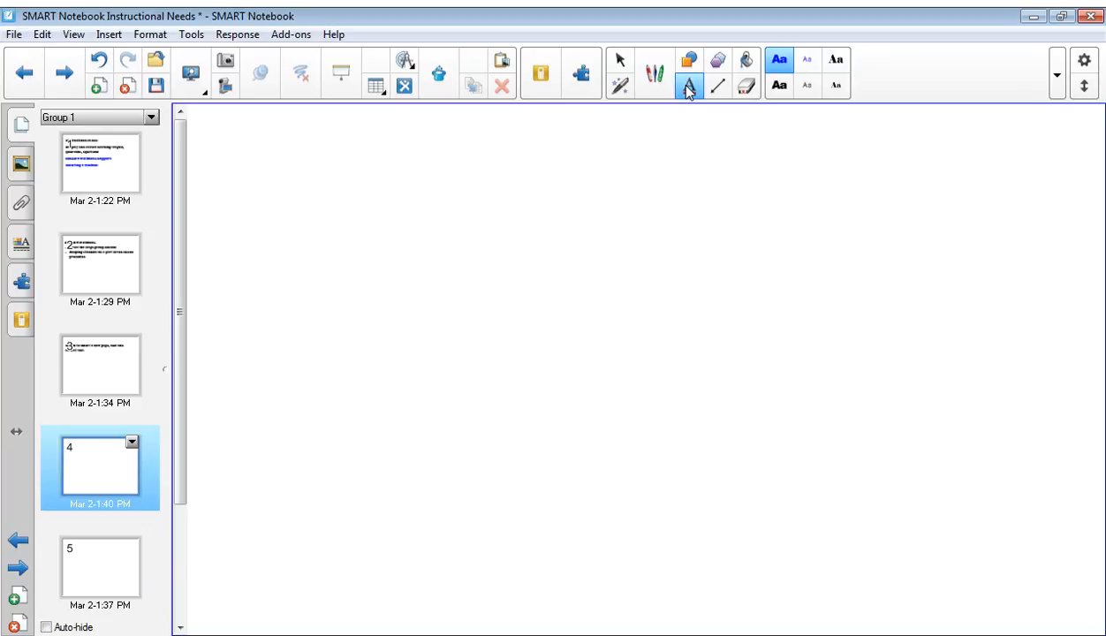
click(620, 61)
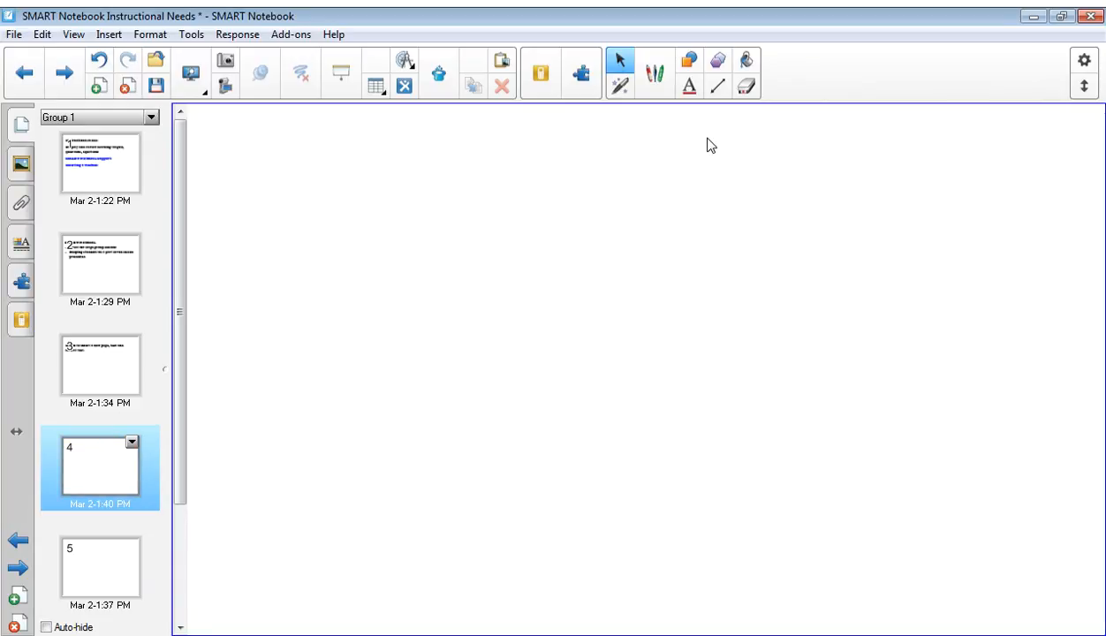
click(689, 88)
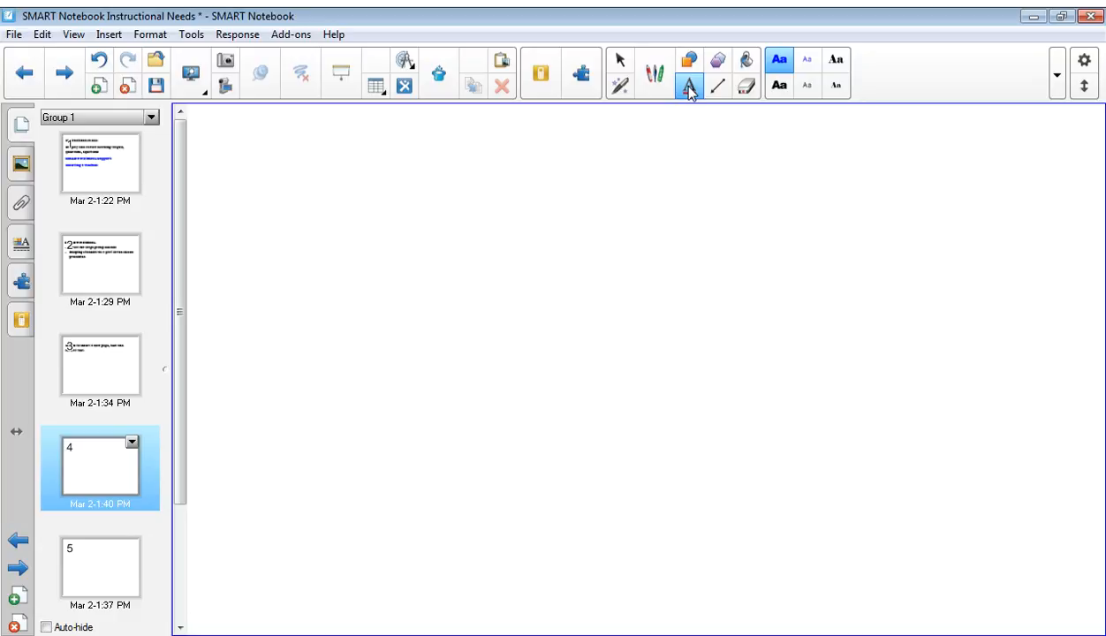
click(22, 242)
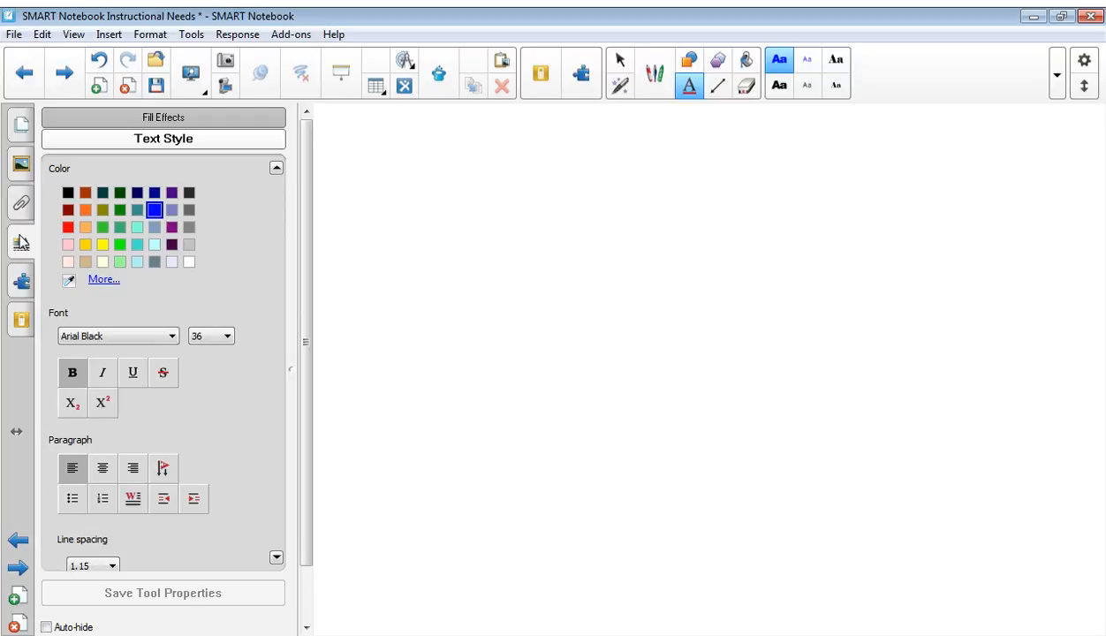
click(22, 125)
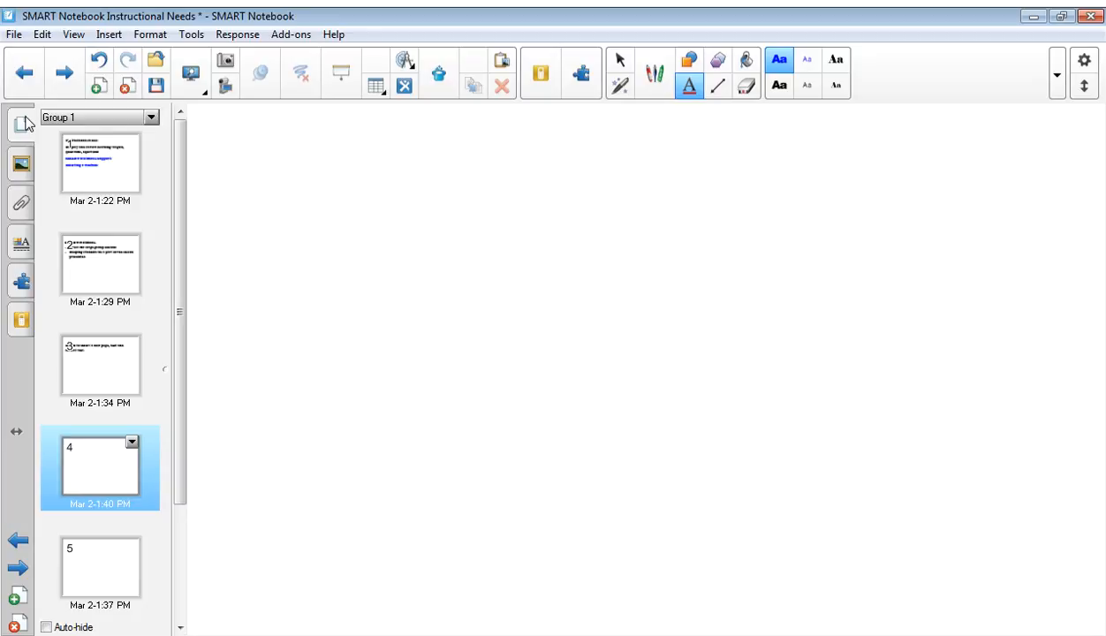
Start a heading in the large black serif text style near the top of page 4, reading "Learn to use proof drawings to represent"
click(835, 62)
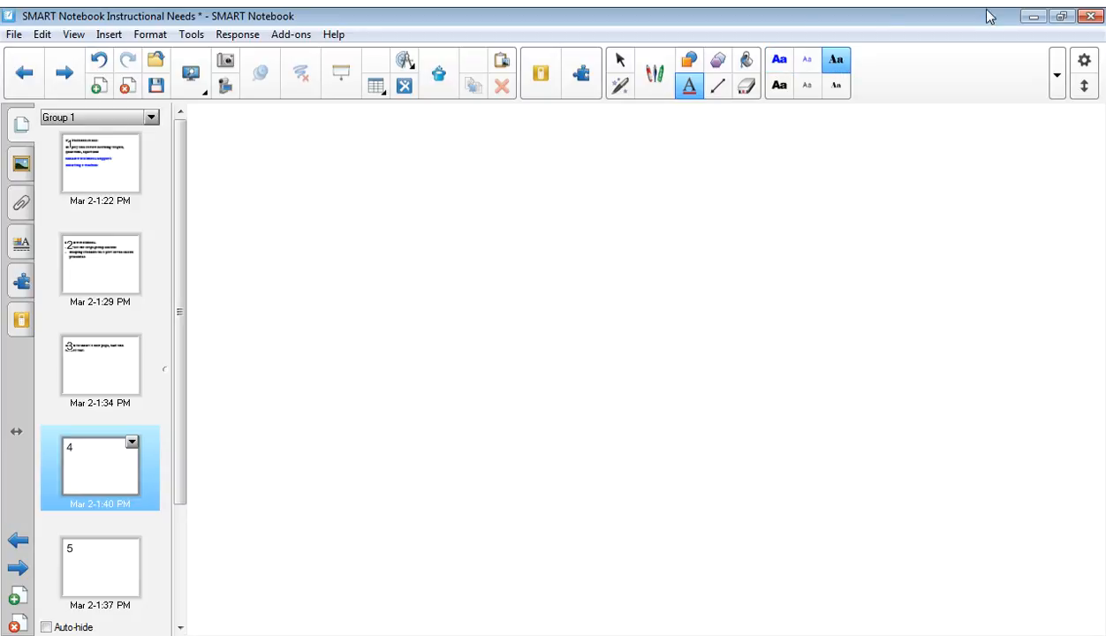
click(225, 156)
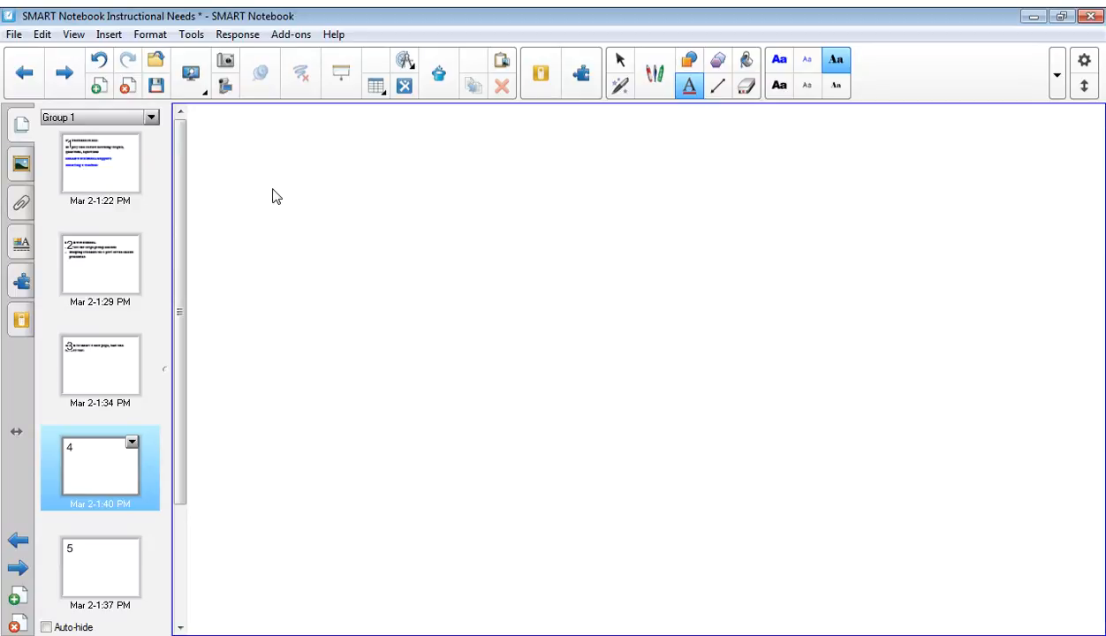
click(244, 156)
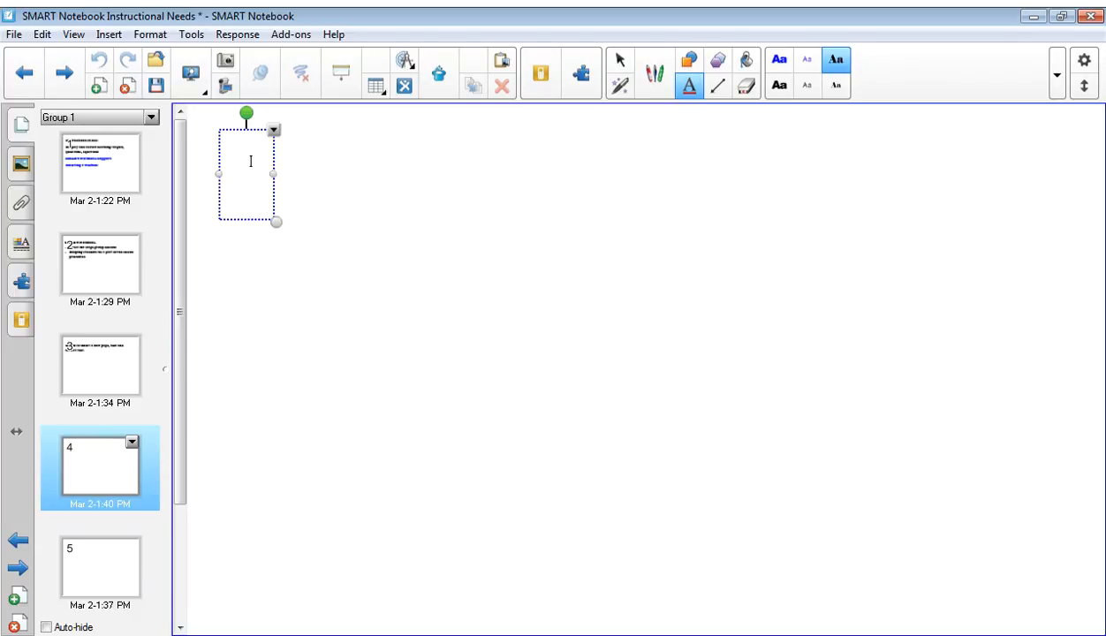
text(Learn to)
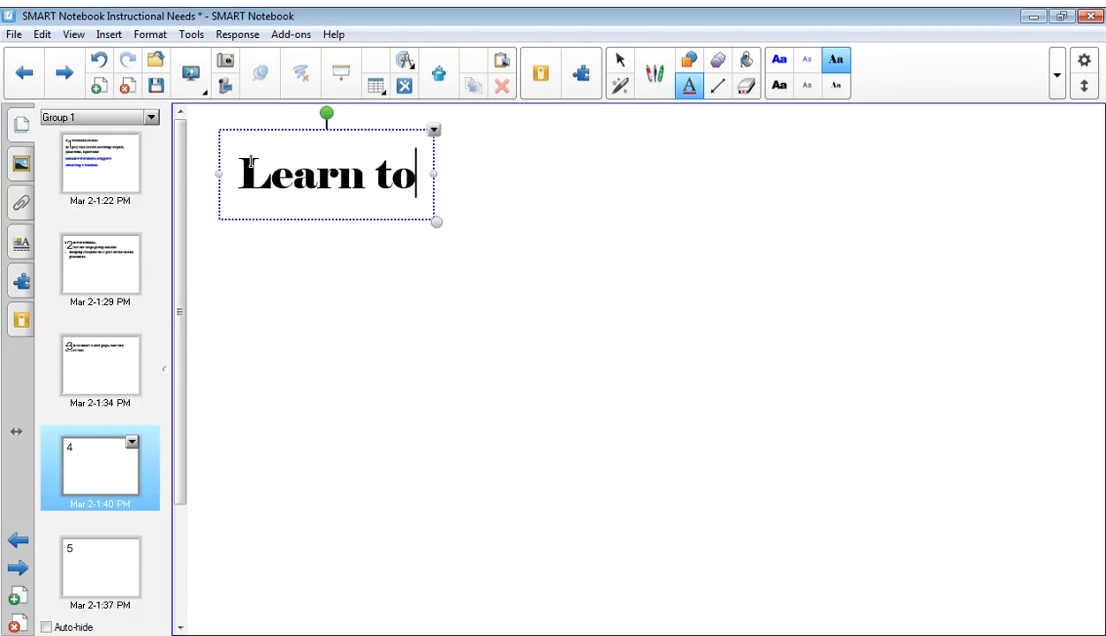
text( use proff)
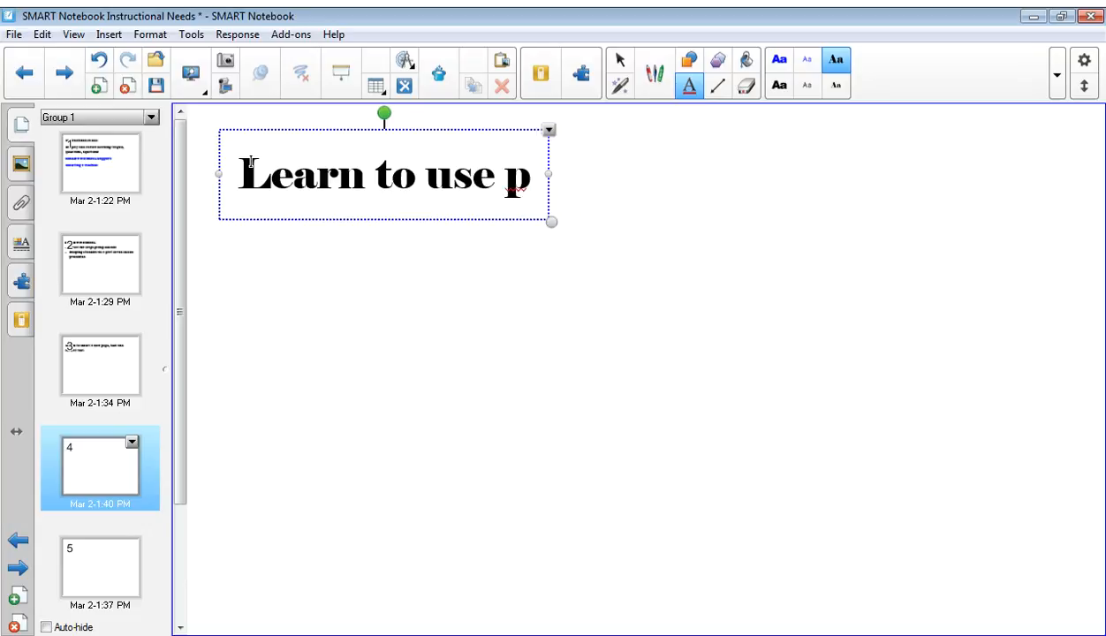
key(BackSpace)
key(BackSpace)
text(of dra)
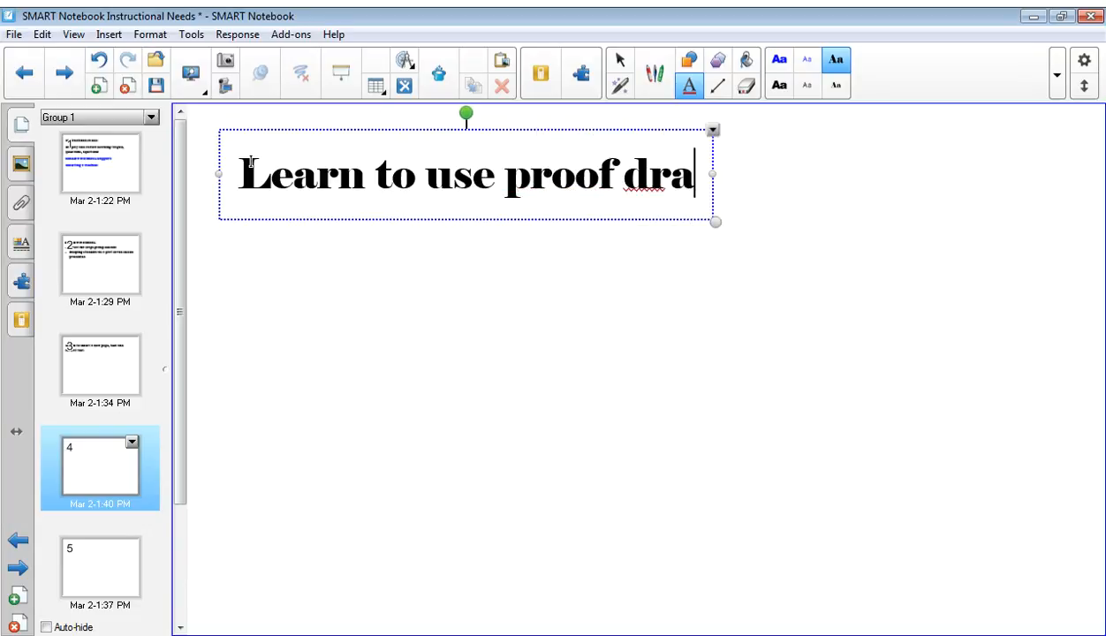
text(wings to )
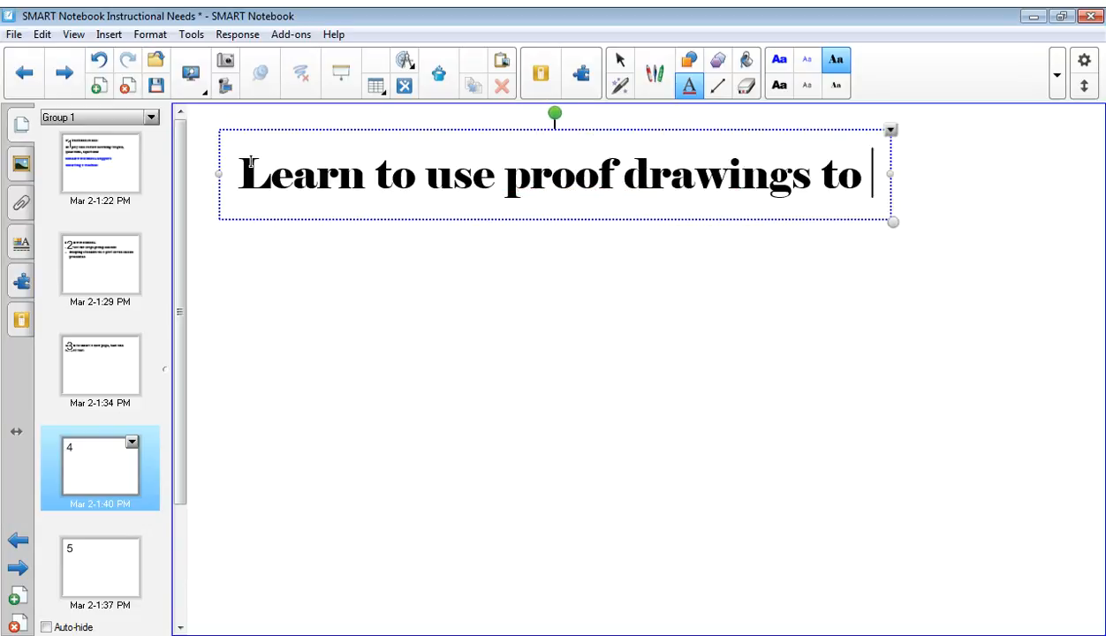
text(represent )
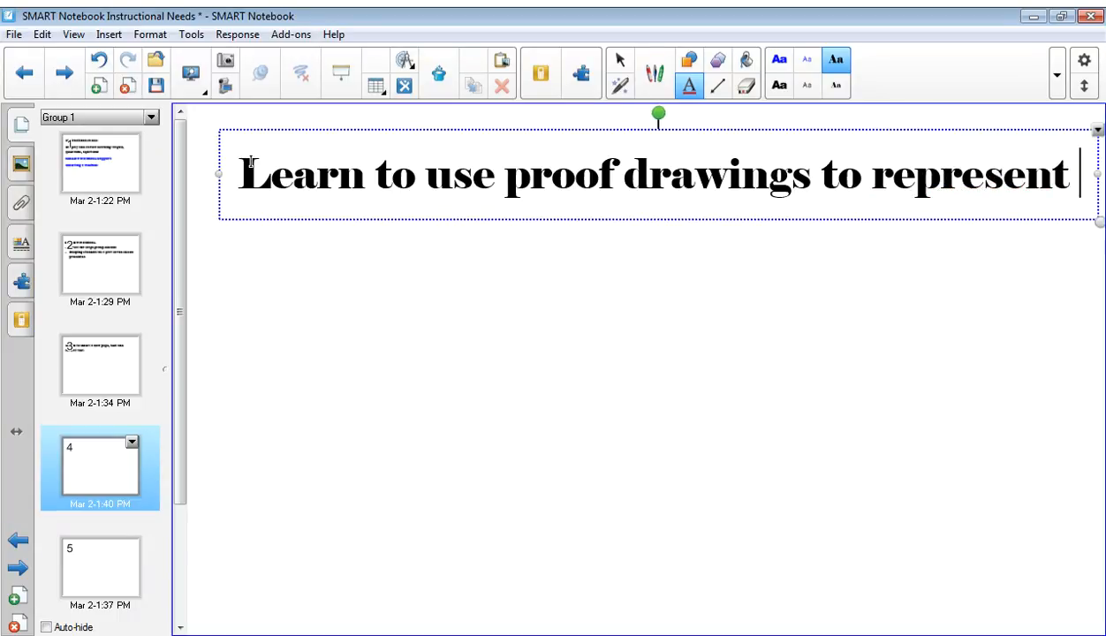
Complete the page 4 heading with "addition situations." and deselect the text box
text(your)
key(BackSpace)
key(BackSpace)
key(BackSpace)
key(BackSpace)
text(additions)
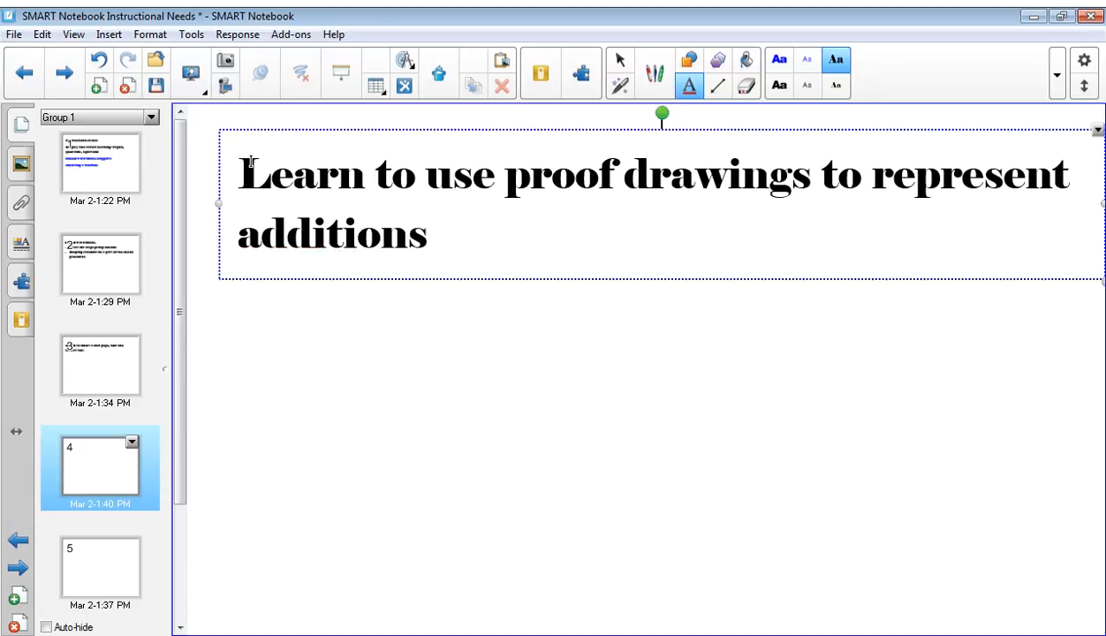
key(BackSpace)
text(situati)
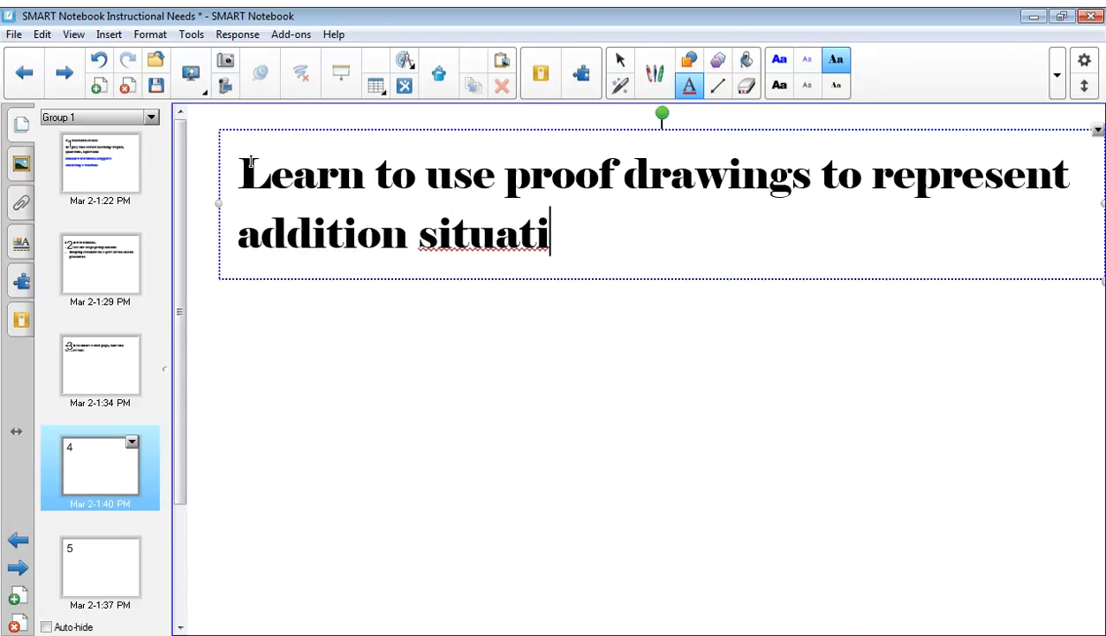
text(ons.)
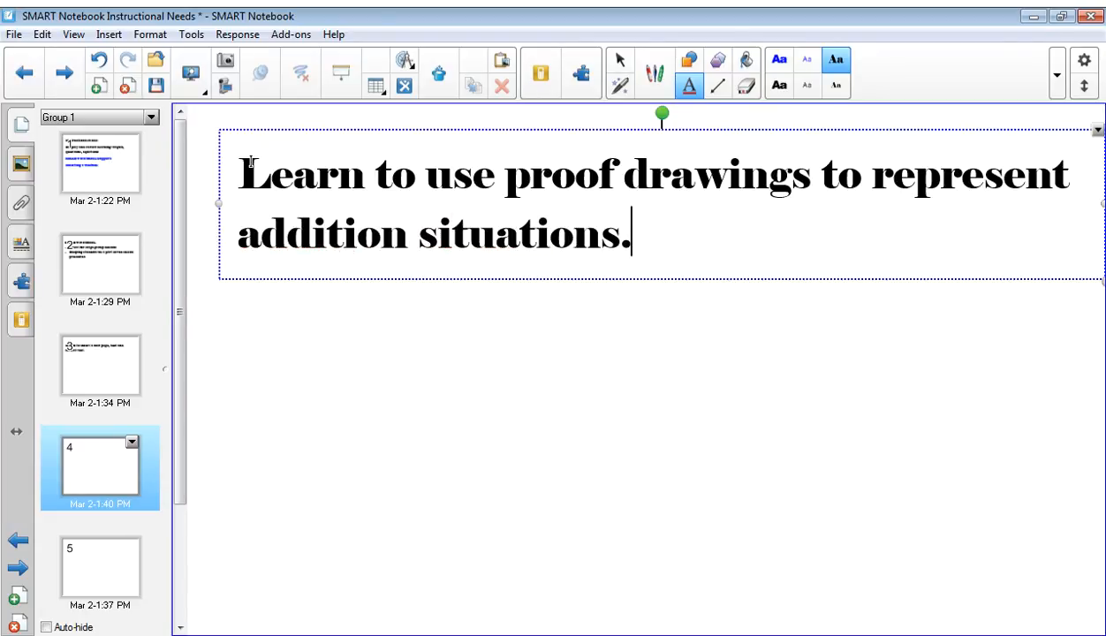
click(387, 322)
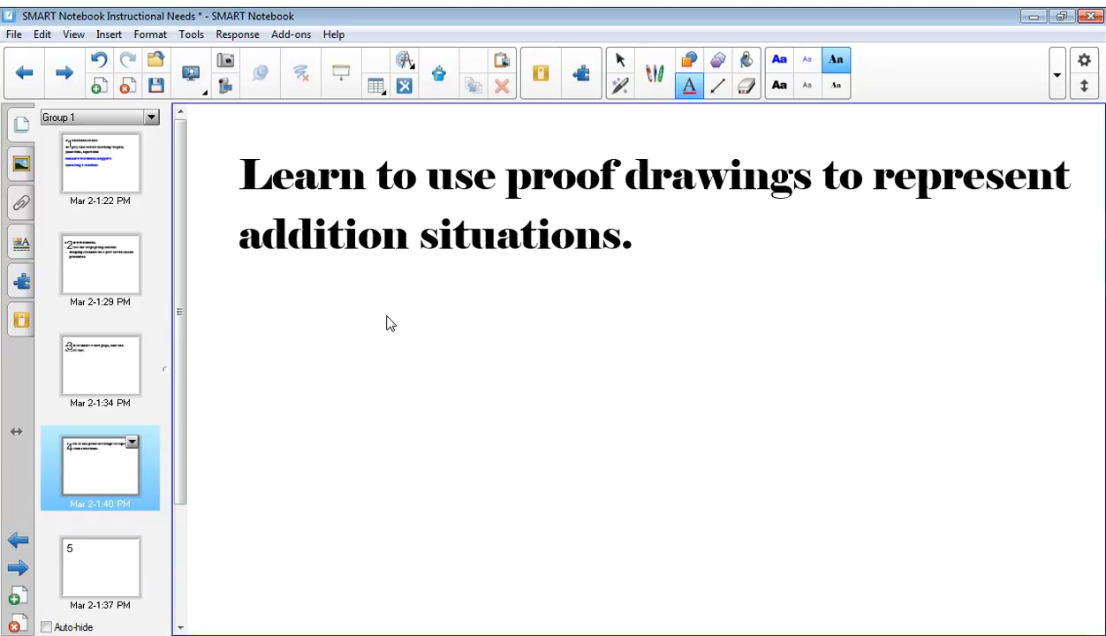
click(691, 90)
click(226, 349)
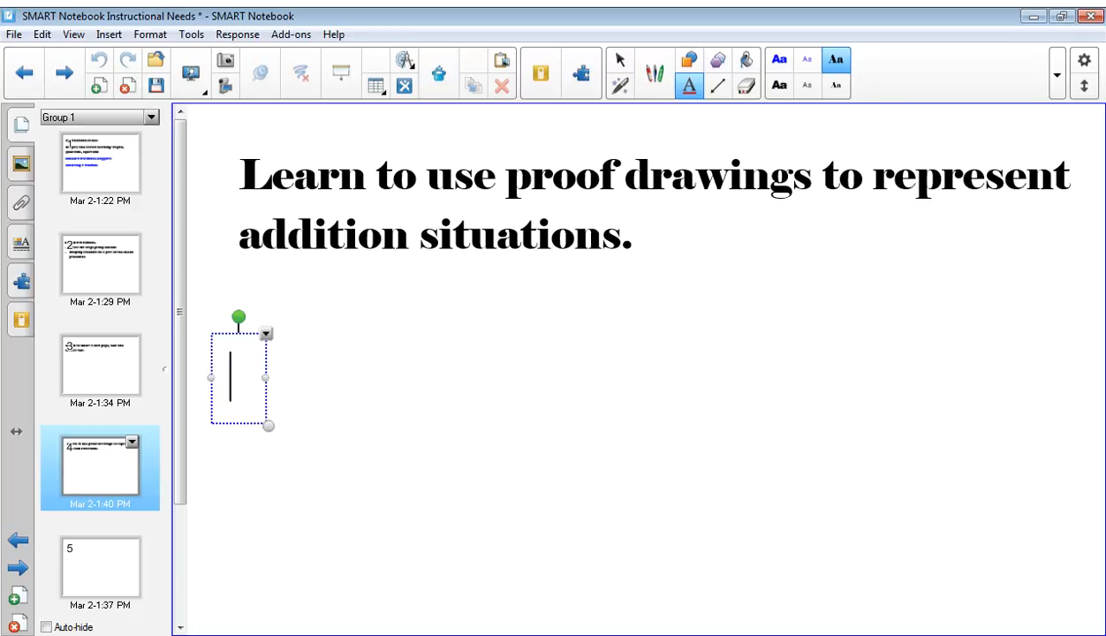
click(104, 564)
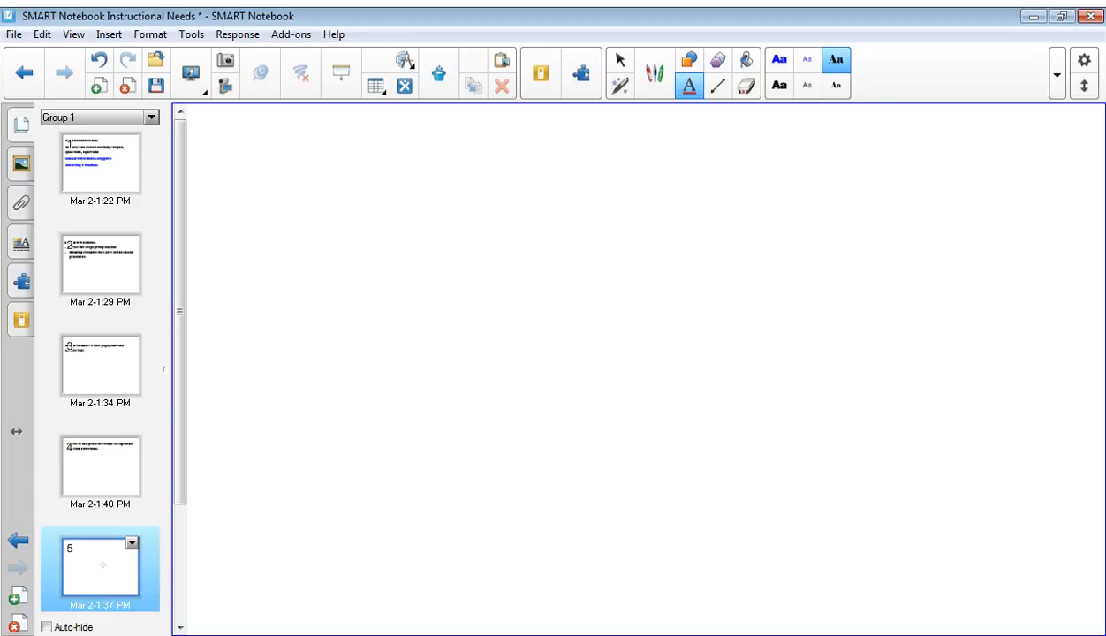
click(109, 474)
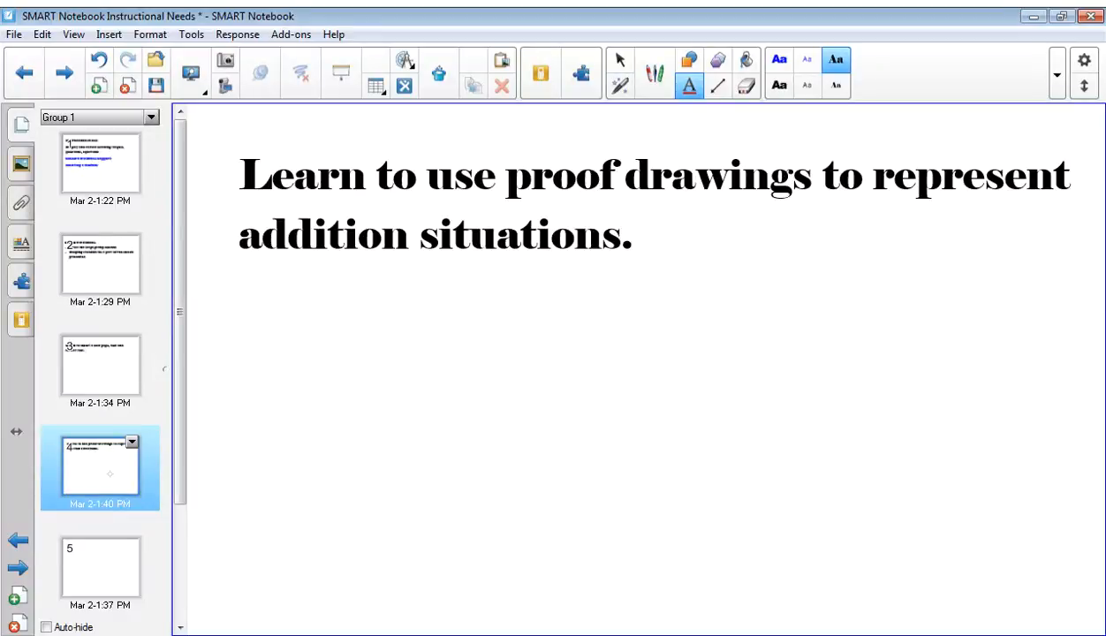
Add the equation "42 + 13 = ____" to page 5, widening its text box so it fits on one line
key(Page_Down)
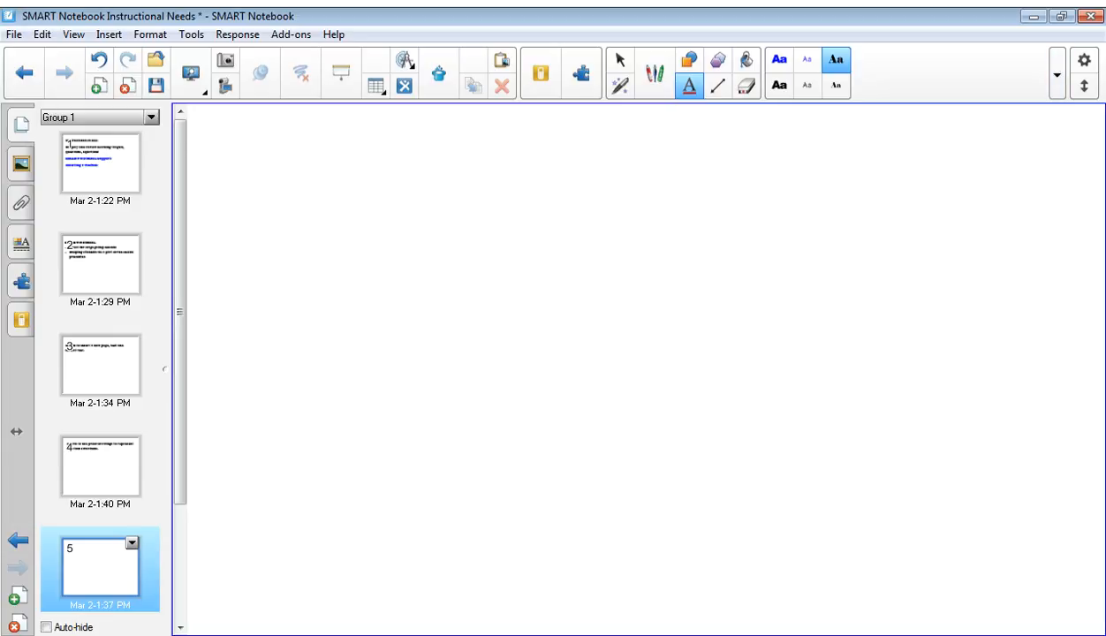
click(499, 313)
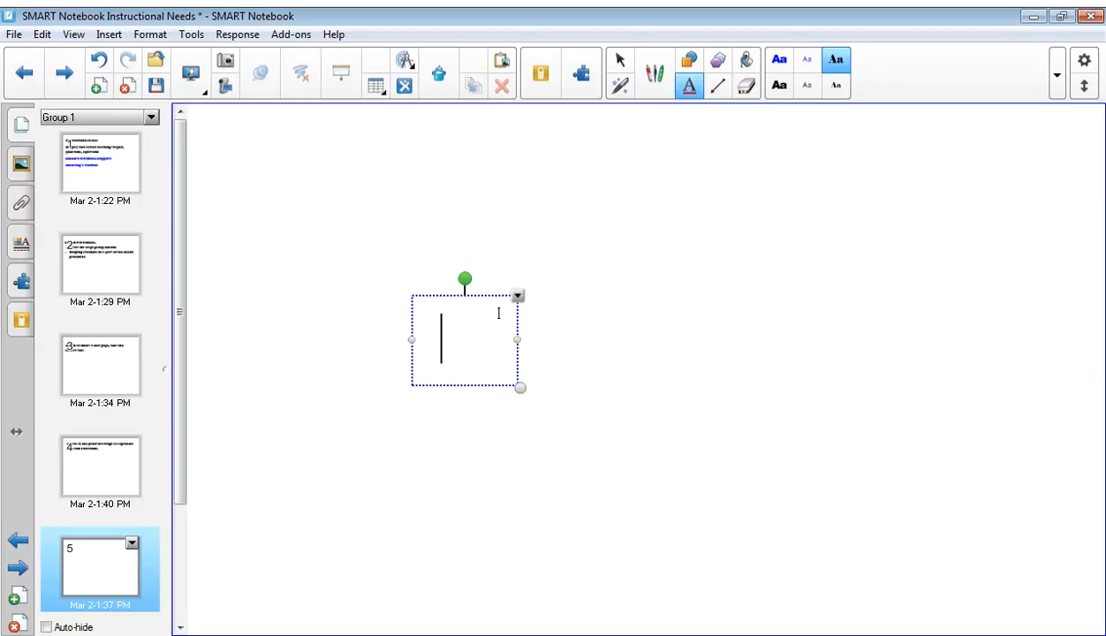
text(42)
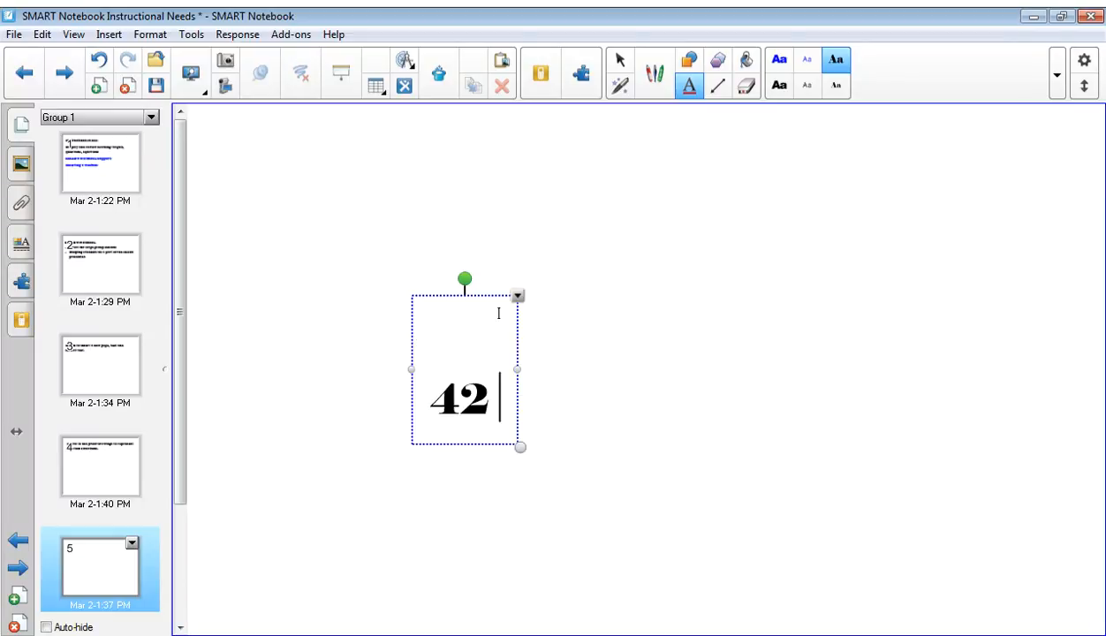
key(Return)
text(+)
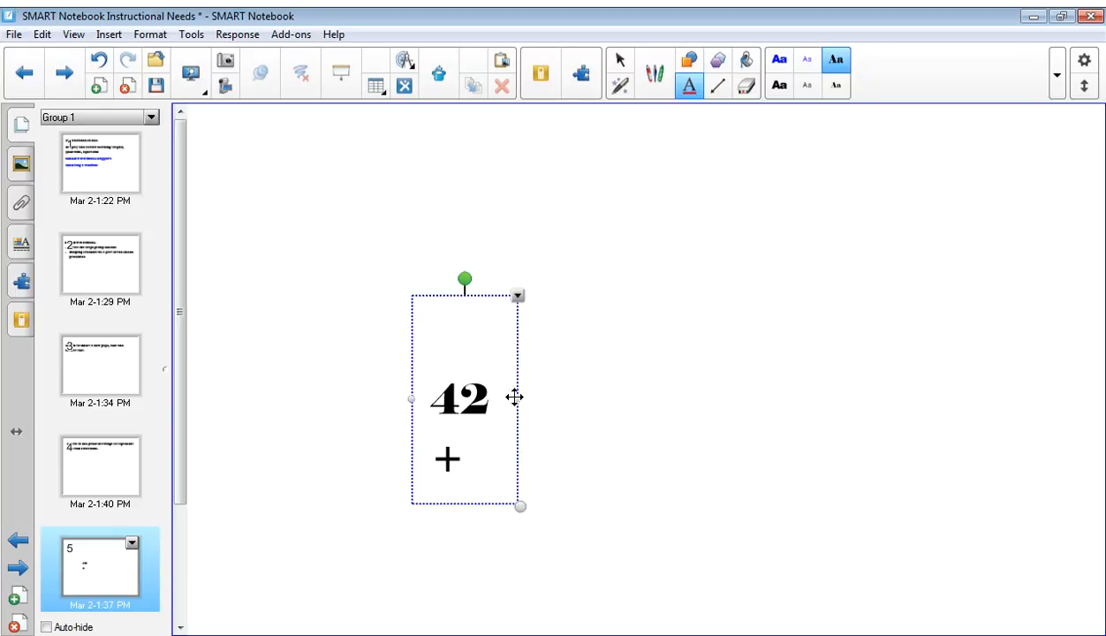
drag(518, 399, 921, 298)
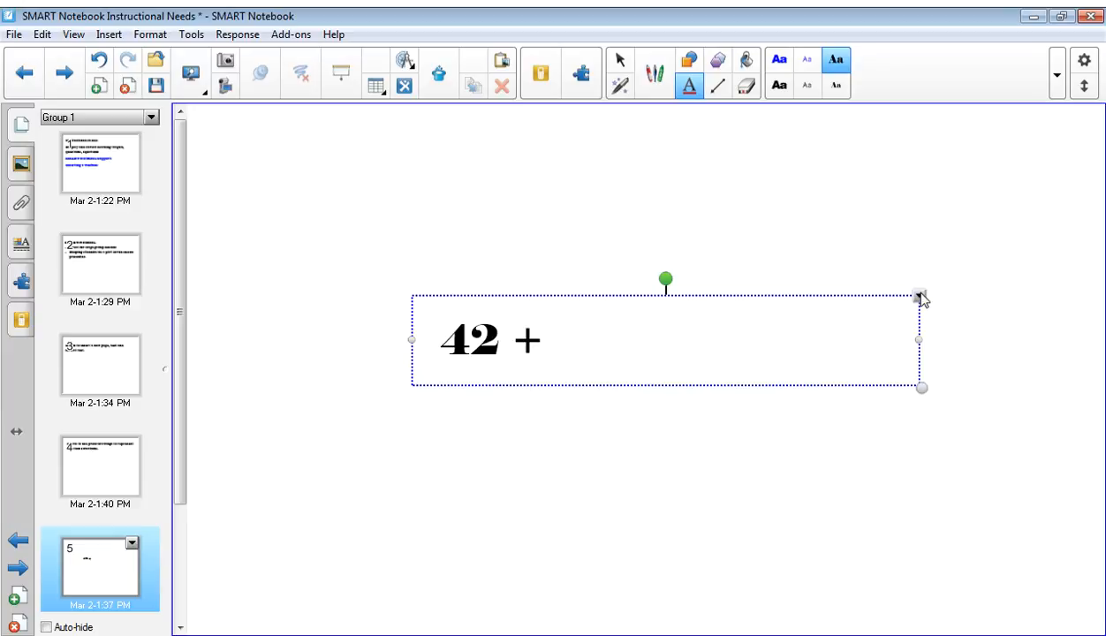
text(13 =)
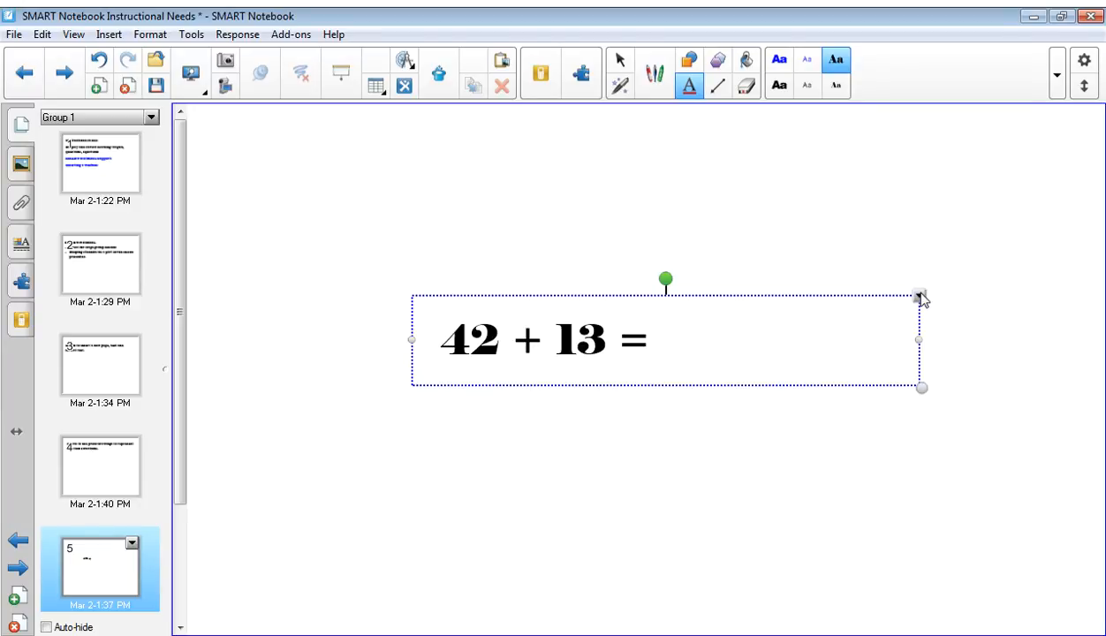
text( ____)
Move the equation to the upper-left area of the page and deselect it
click(618, 63)
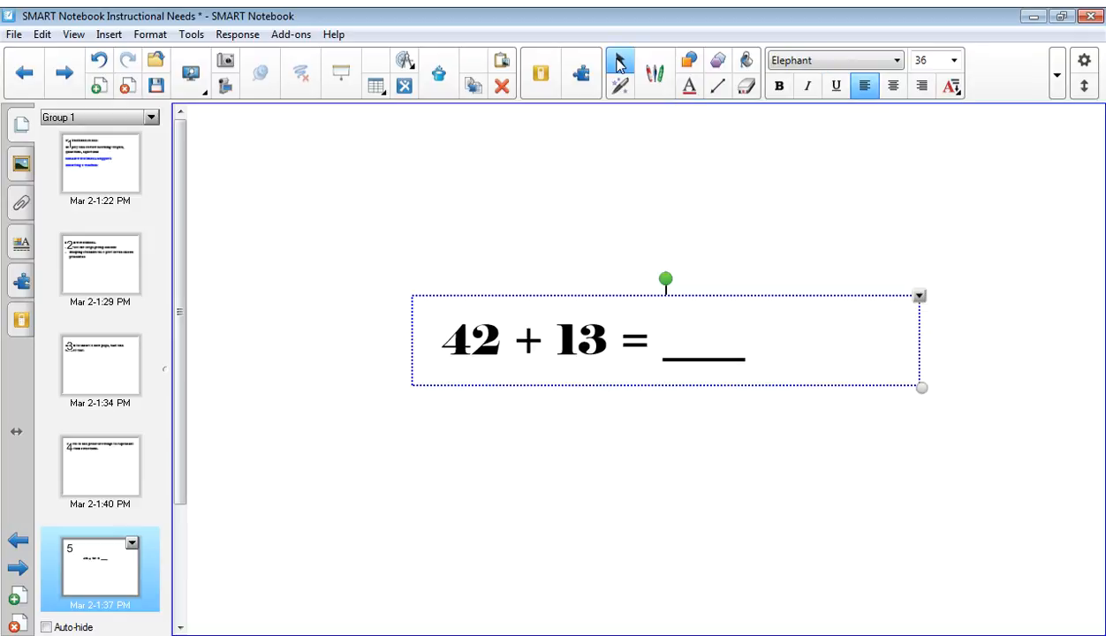
drag(578, 340, 403, 174)
key(Escape)
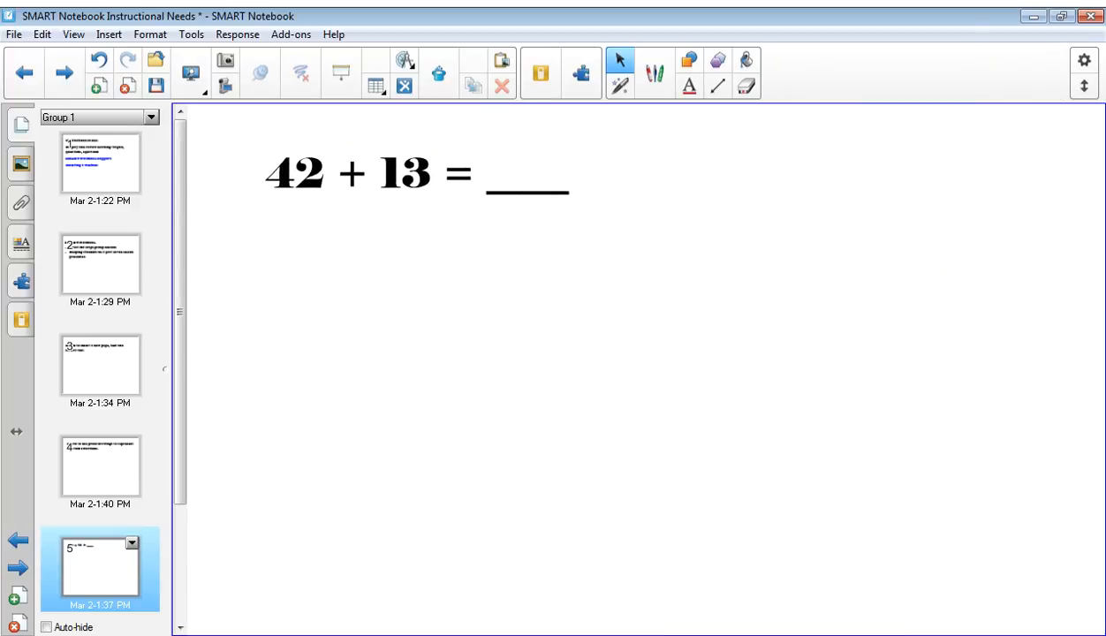
click(689, 86)
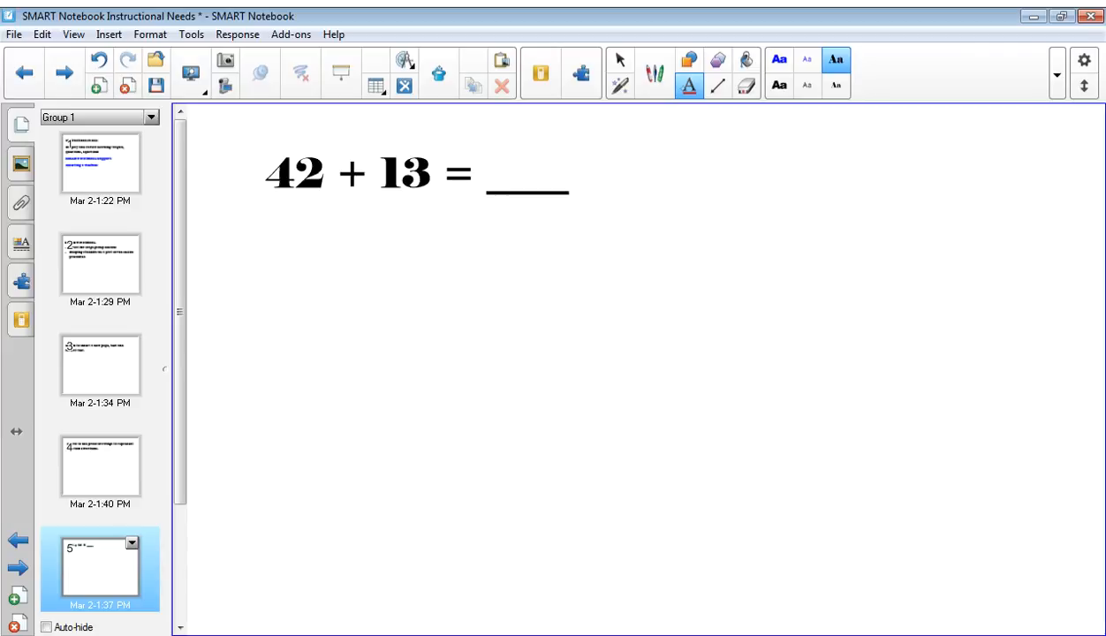
drag(568, 177, 549, 177)
click(570, 177)
drag(574, 219, 579, 362)
click(634, 168)
click(634, 168)
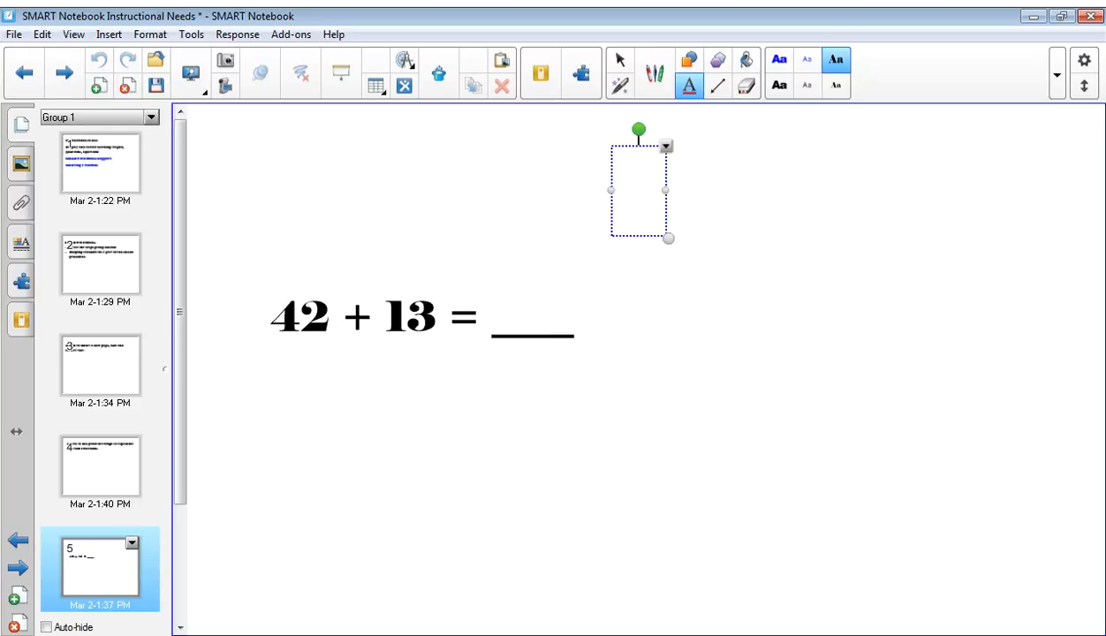
click(620, 60)
drag(379, 316, 380, 177)
key(Escape)
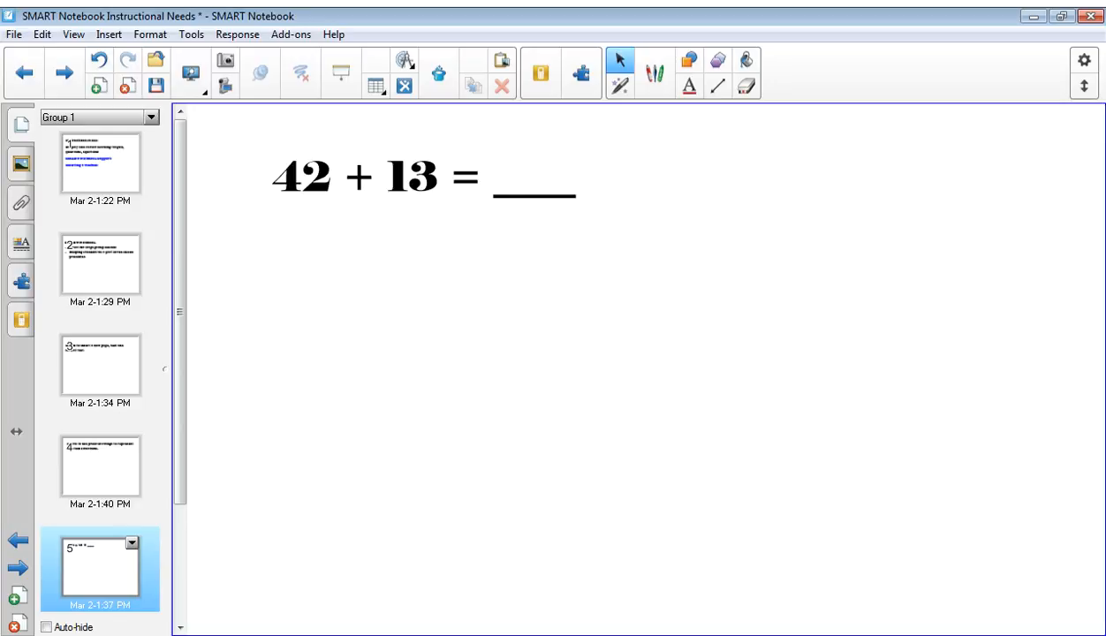
Draw four tall vertical strokes and two dots in thick blue pen below the equation to represent 42
click(655, 73)
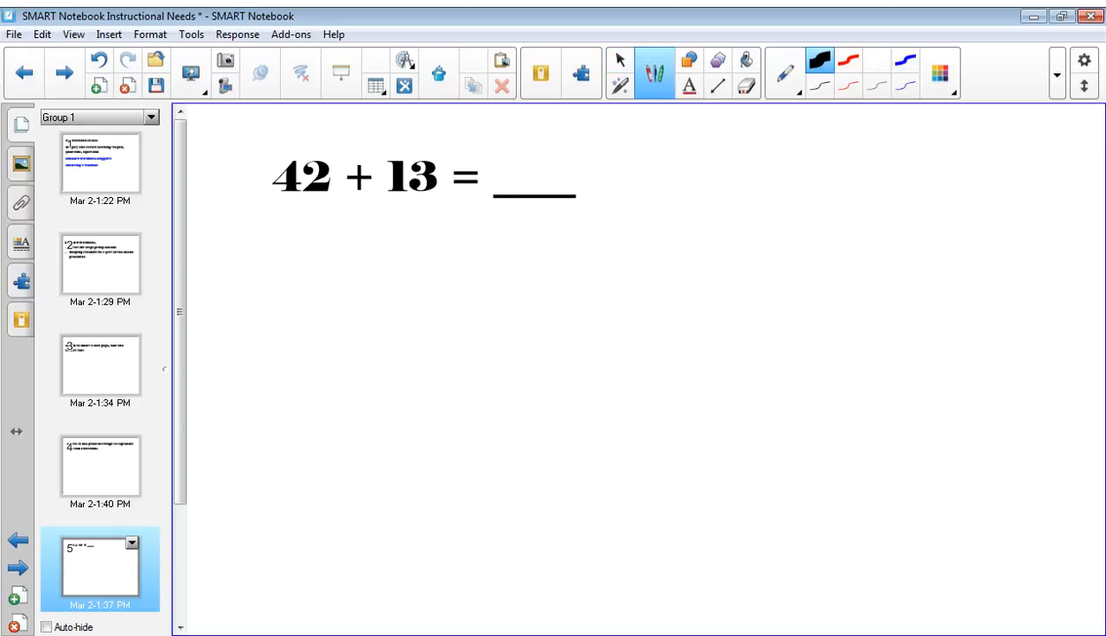
click(905, 59)
drag(310, 292, 312, 467)
drag(351, 283, 353, 468)
drag(403, 281, 405, 478)
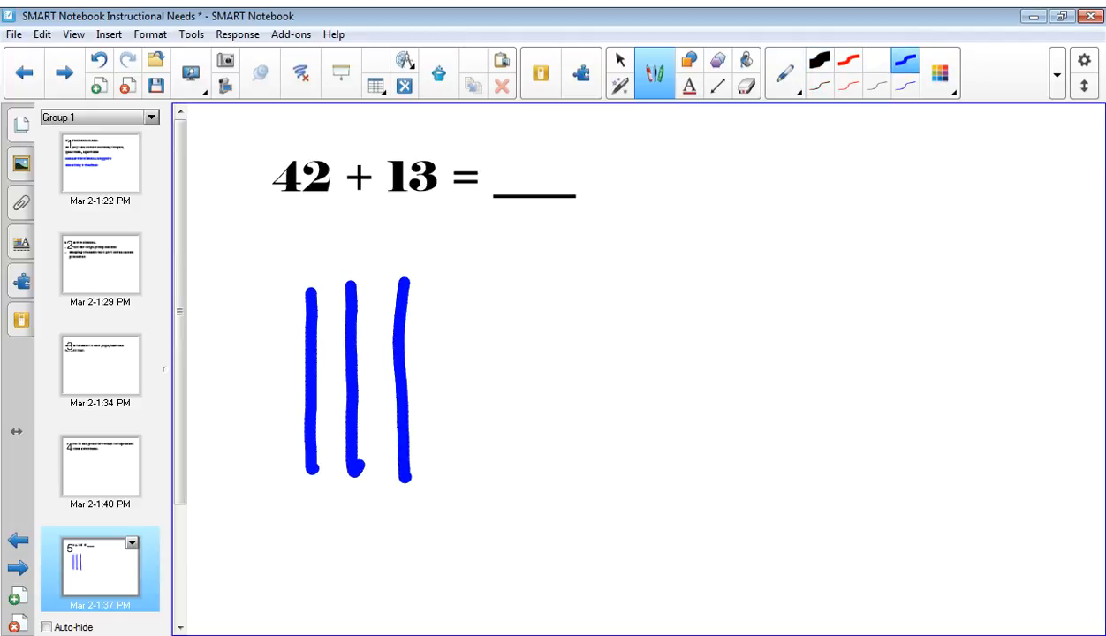
drag(451, 277, 455, 490)
drag(500, 273, 510, 274)
drag(508, 323, 511, 332)
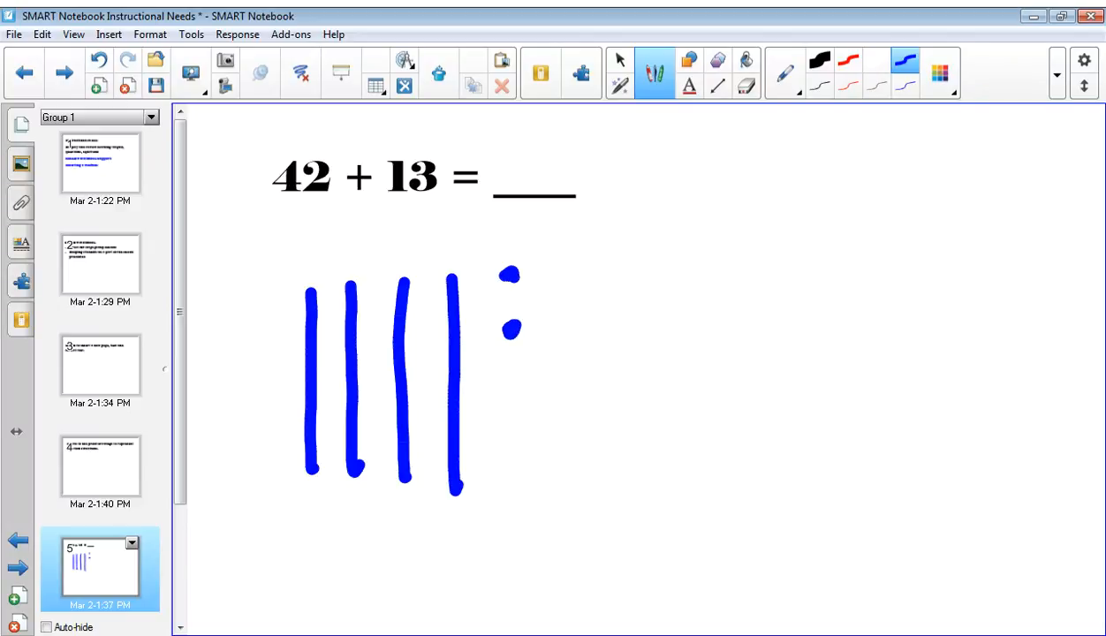
Draw one tall vertical stroke and three dots in thick blue pen beside the 42 drawing to represent 13
drag(666, 256, 652, 481)
drag(715, 240, 717, 256)
drag(723, 307, 730, 318)
drag(734, 377, 740, 383)
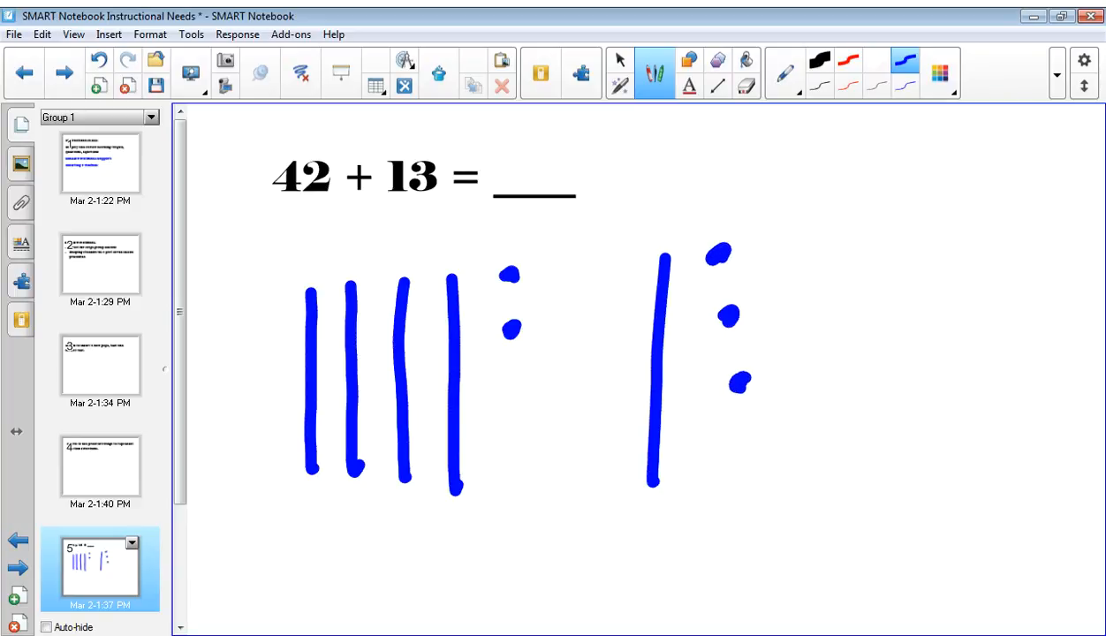
Mark a short dash beneath each of the five ten-sticks and handwrite 5 as the tens digit of the answer
drag(294, 501, 328, 501)
drag(334, 500, 362, 500)
drag(383, 502, 467, 509)
drag(634, 501, 662, 504)
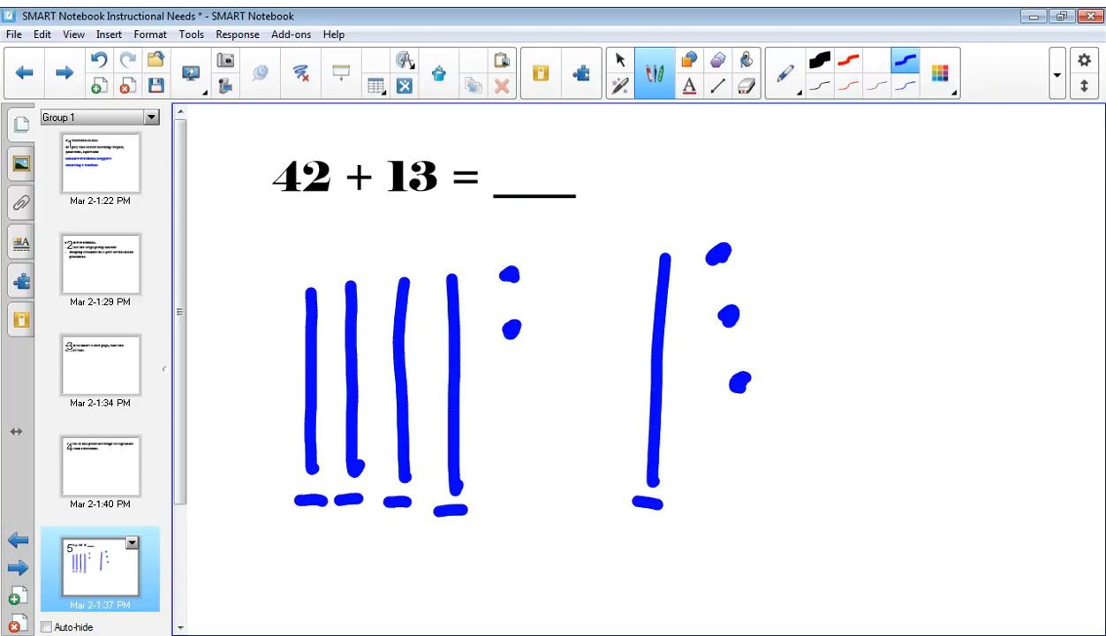
mouse_move(500, 117)
mouse_down()
mouse_move(493, 140)
mouse_move(530, 177)
mouse_move(488, 182)
mouse_up()
drag(500, 114, 559, 115)
Underline each of the five ones dots and handwrite 5 as the ones digit, completing the answer 55
drag(497, 352, 533, 351)
drag(494, 289, 528, 287)
drag(707, 270, 749, 271)
drag(719, 338, 757, 336)
drag(741, 412, 772, 410)
mouse_move(585, 113)
mouse_down()
mouse_move(570, 141)
mouse_move(602, 189)
mouse_move(572, 182)
mouse_move(636, 112)
mouse_up()
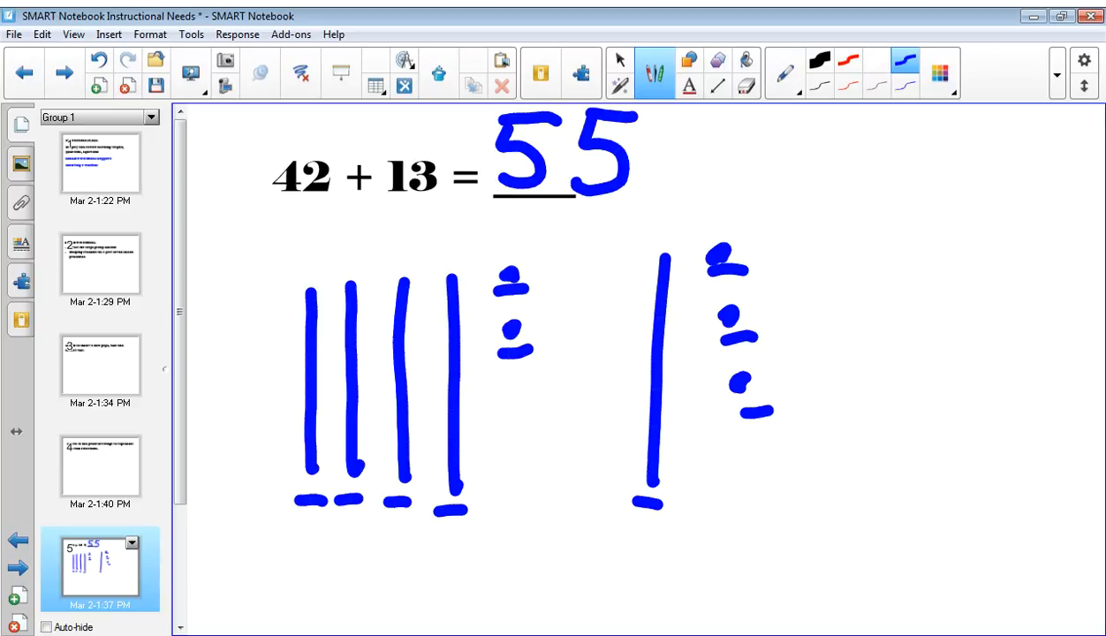
Undo all the blue pen strokes on page 5, restore the equation's upper-left placement and deselect it
key(ctrl+z)
key(ctrl+z)
key(ctrl+z)
key(ctrl+z)
key(ctrl+z)
key(ctrl+z)
key(ctrl+z)
key(ctrl+z)
key(ctrl+z)
key(ctrl+z)
key(ctrl+z)
key(ctrl+z)
key(ctrl+z)
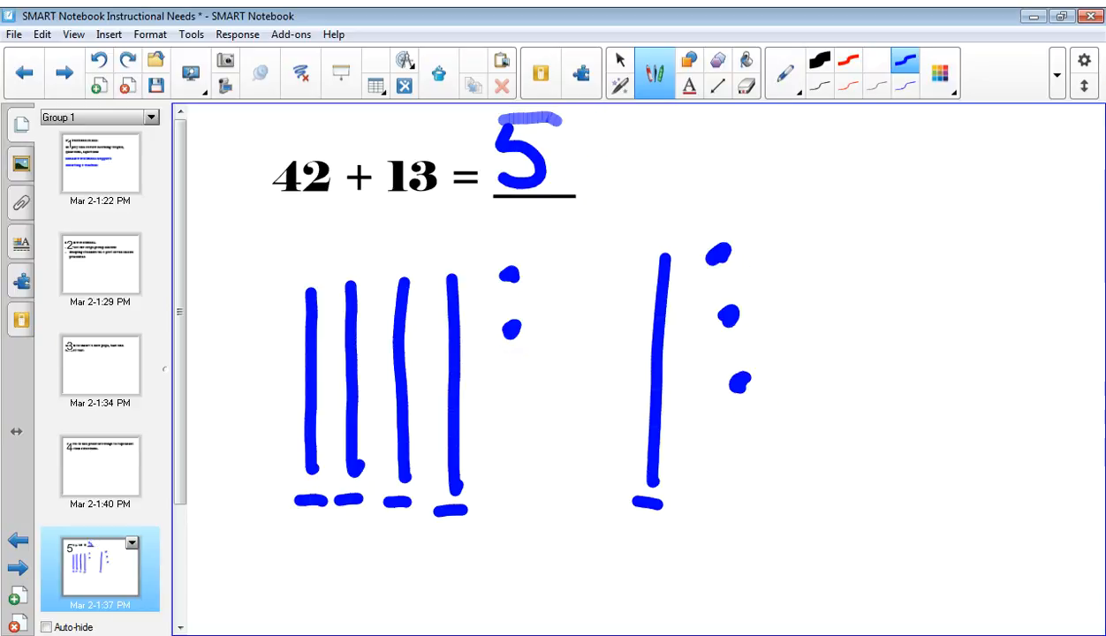
key(ctrl+z)
key(ctrl+z)
key(ctrl+z)
key(ctrl+z)
key(ctrl+z)
key(ctrl+z)
key(ctrl+z)
key(ctrl+z)
key(ctrl+z)
key(ctrl+z)
key(ctrl+z)
key(ctrl+z)
key(ctrl+z)
key(ctrl+z)
key(ctrl+z)
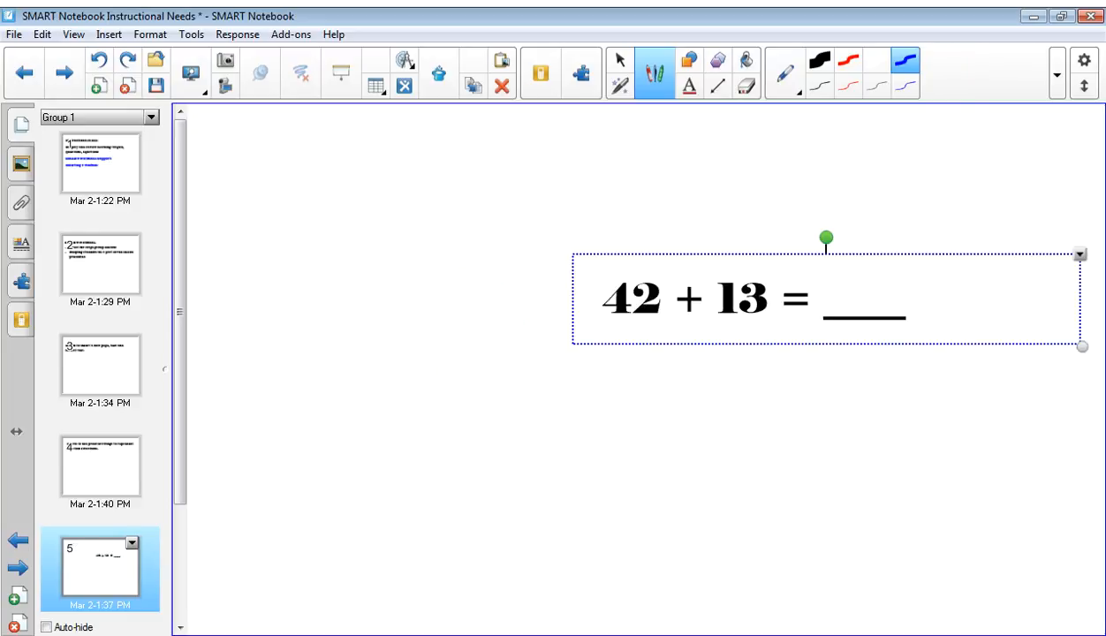
key(ctrl+y)
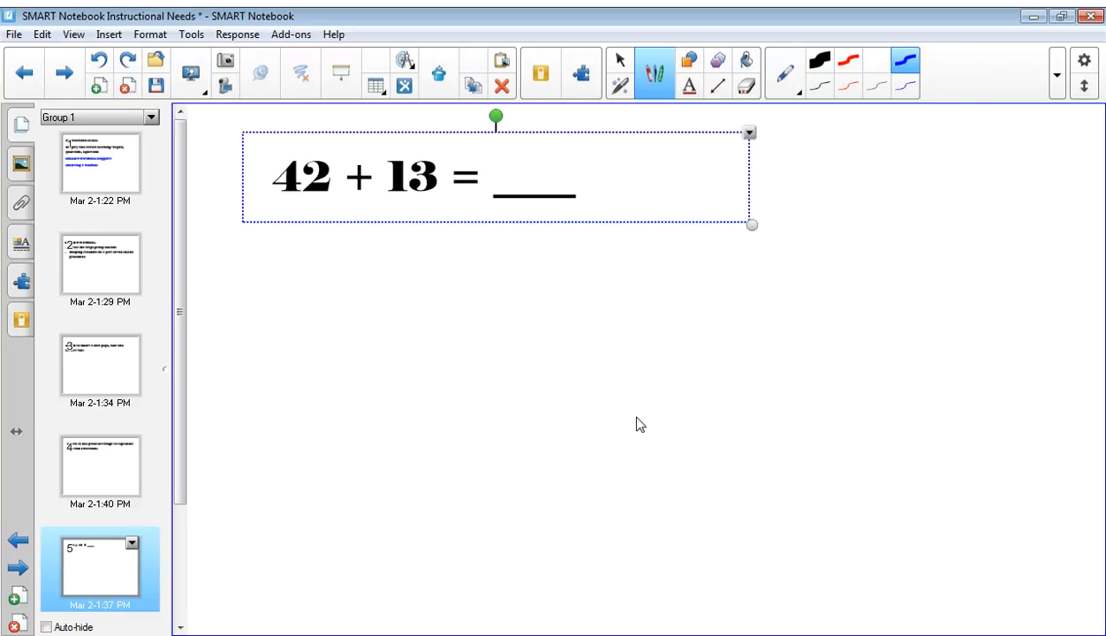
click(639, 425)
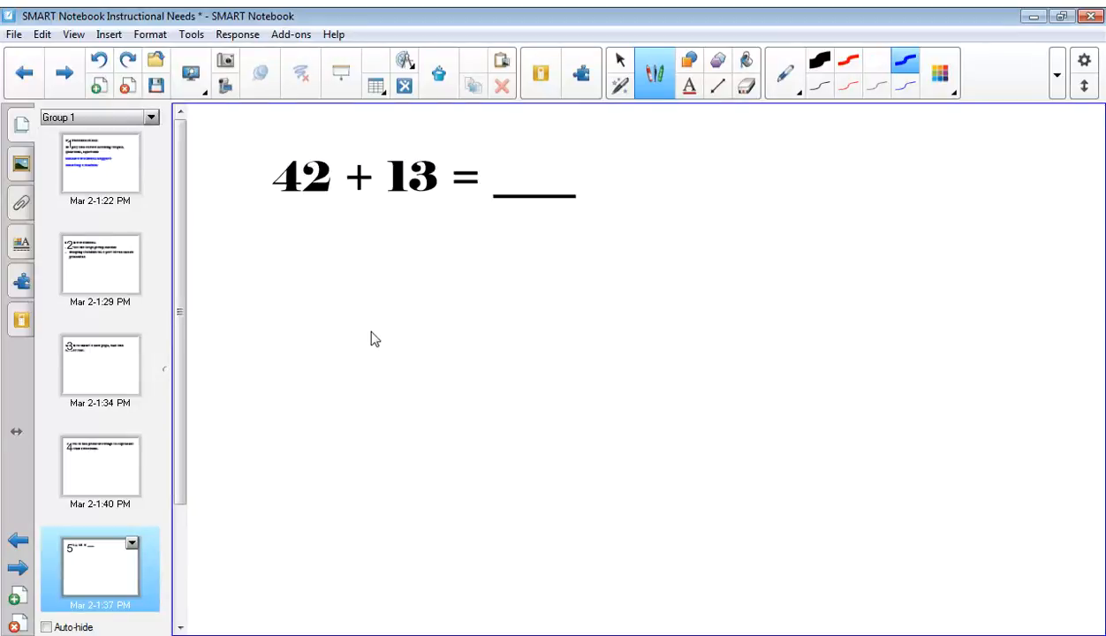
Open page 1 and underline "learning", "targets", "questions" and "equations" in thick blue pen
click(117, 172)
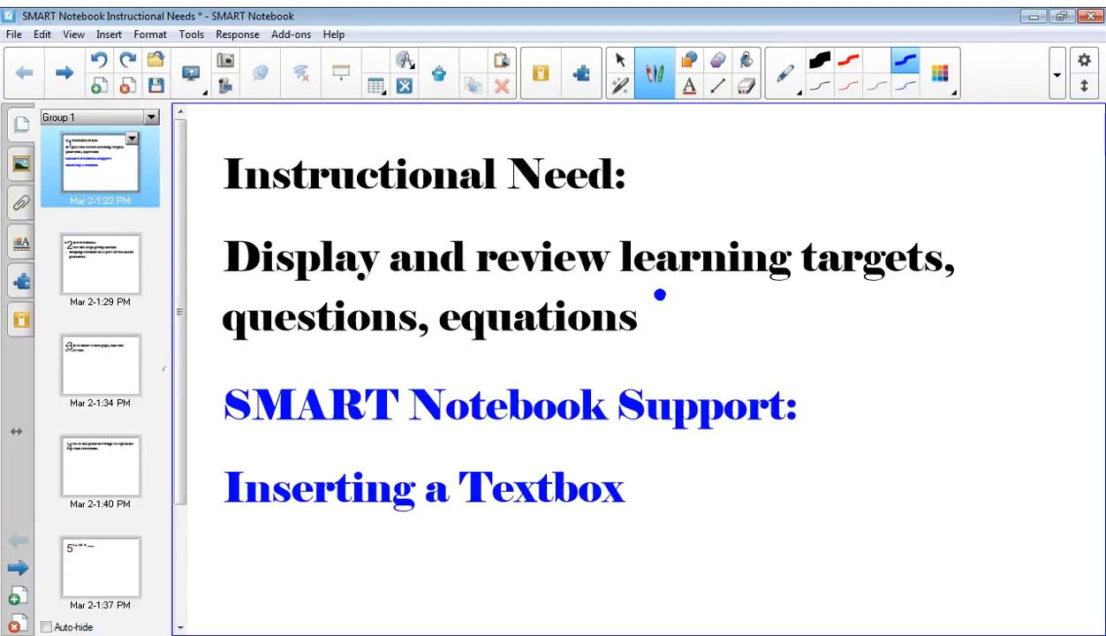
drag(654, 294, 753, 295)
drag(819, 298, 904, 308)
drag(271, 347, 368, 350)
drag(473, 347, 591, 351)
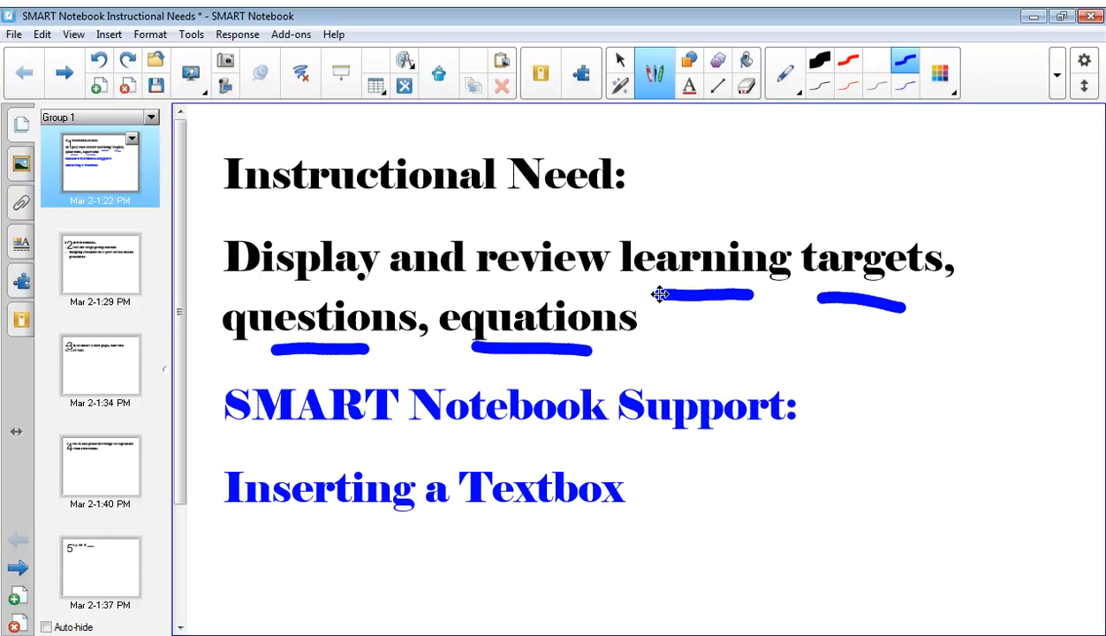
Undo the blue underlines beneath "equations", "questions" and "targets" on page 1
click(99, 60)
click(99, 60)
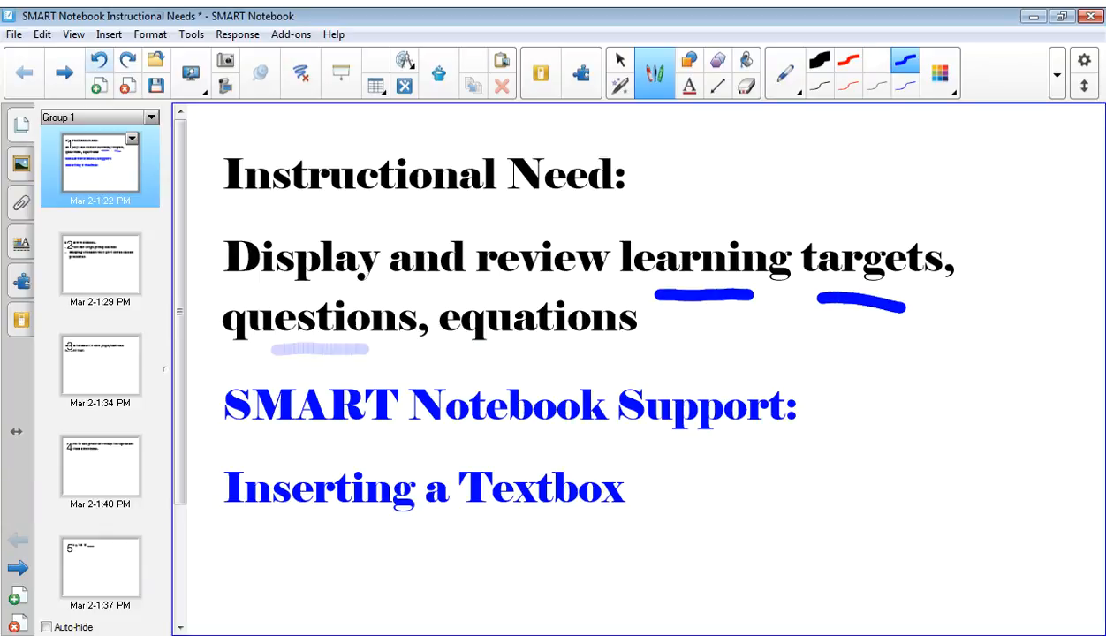
click(99, 60)
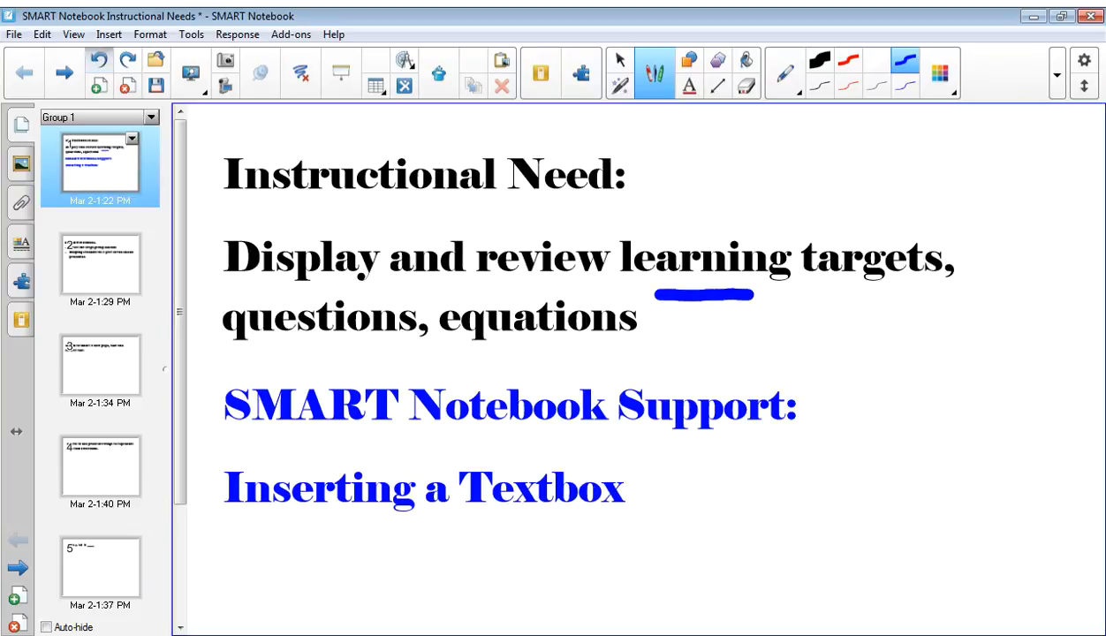